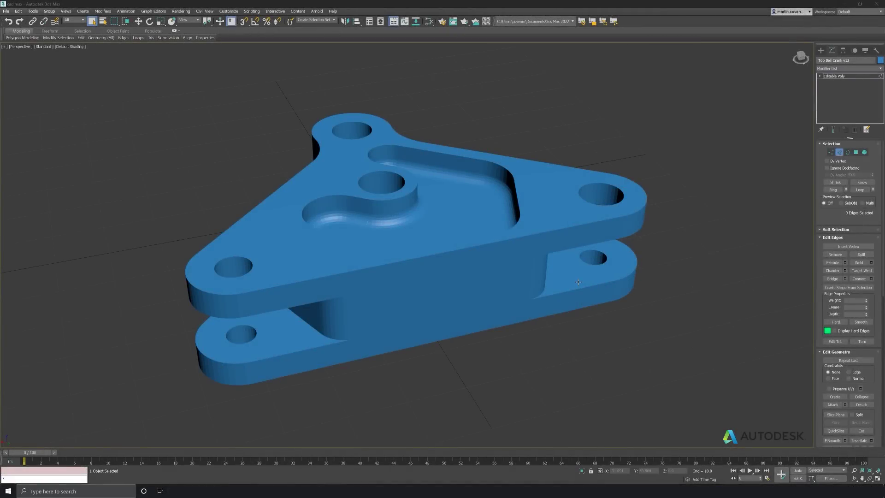
- Display hard edges, apply Smooth 30 to the bell crank, and exit Edge sub-object mode
{"action": "left_click", "coordinate": [835, 331]}
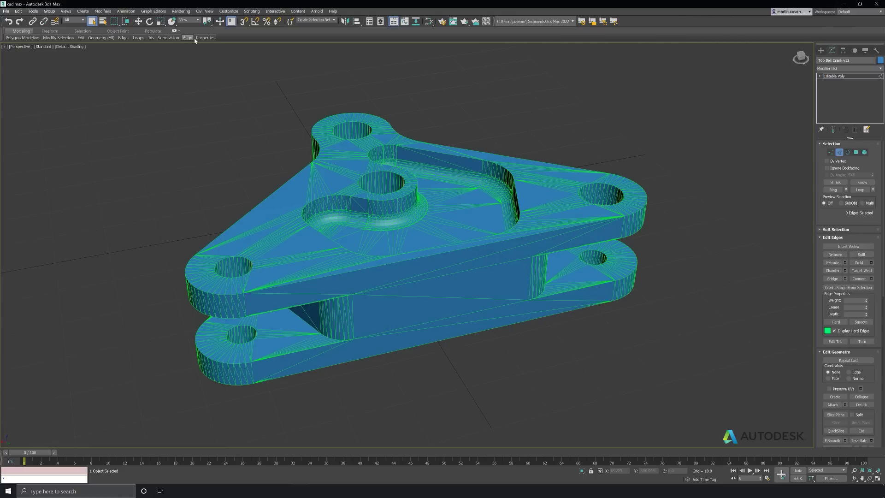
{"action": "mouse_move", "coordinate": [202, 39]}
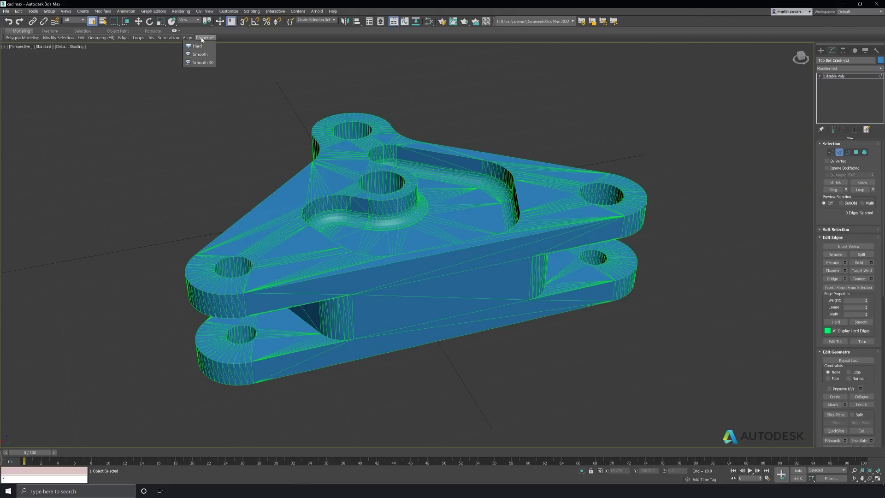
{"action": "left_click", "coordinate": [198, 63]}
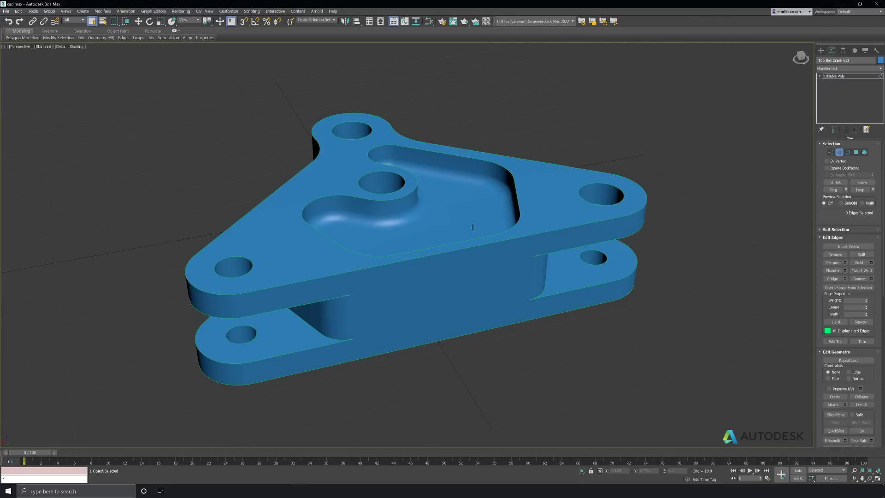
{"action": "left_click", "coordinate": [838, 153]}
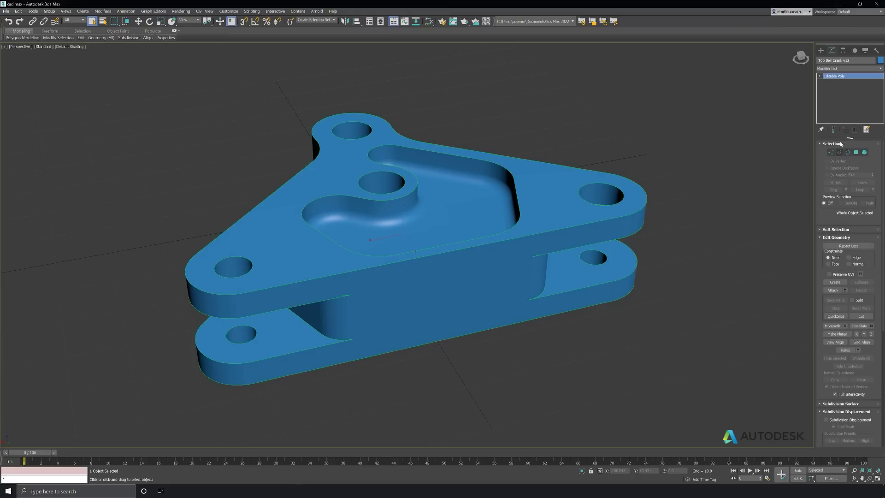
- Add a 5000-face Retopology modifier and compute it, which fails with an IPOPT error
{"action": "left_click", "coordinate": [879, 68]}
{"action": "scroll", "coordinate": [834, 295], "scroll_direction": "down", "scroll_amount": 12}
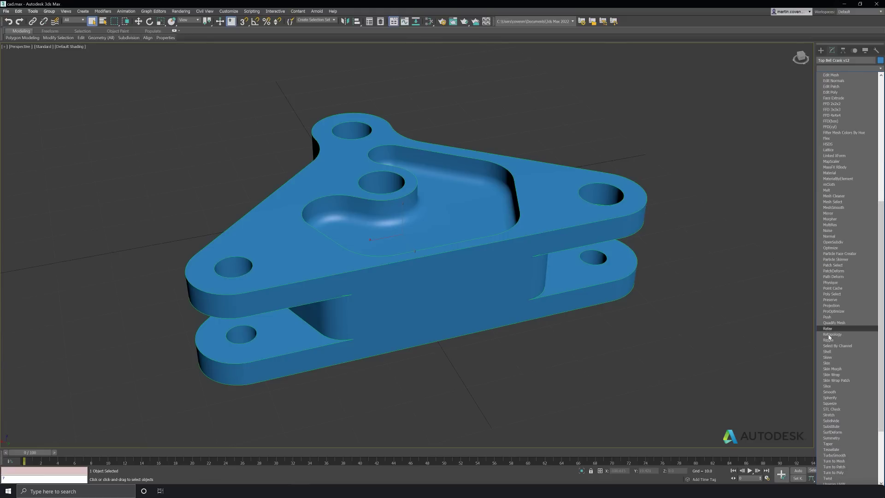
{"action": "left_click", "coordinate": [832, 334]}
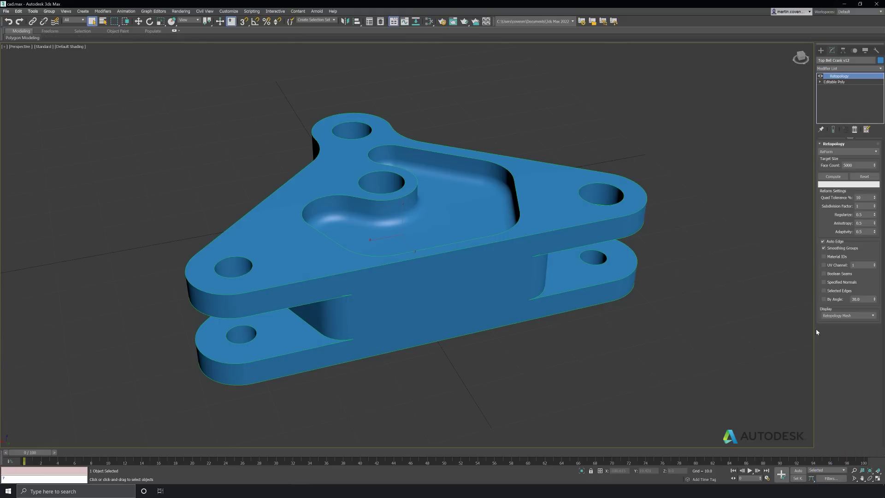
{"action": "left_click", "coordinate": [832, 177]}
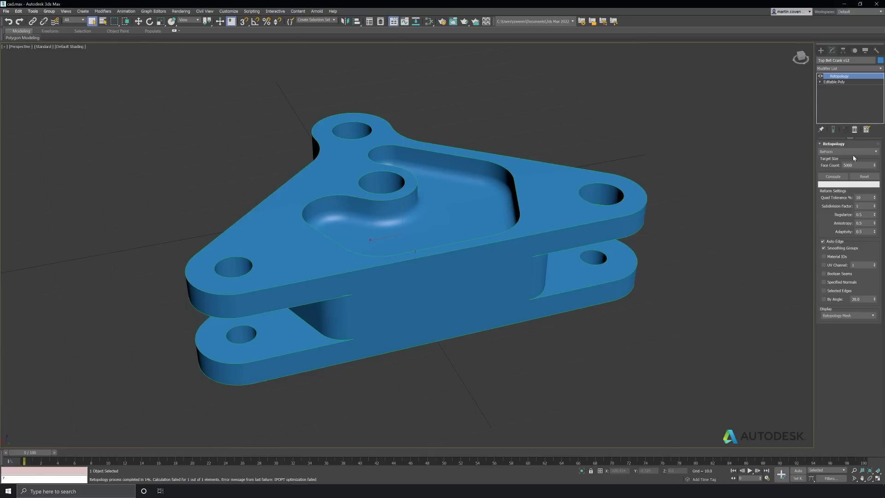
- Select Editable Poly and zoom onto the pocket rim with Edged Faces (F4) shown
{"action": "left_click", "coordinate": [835, 82]}
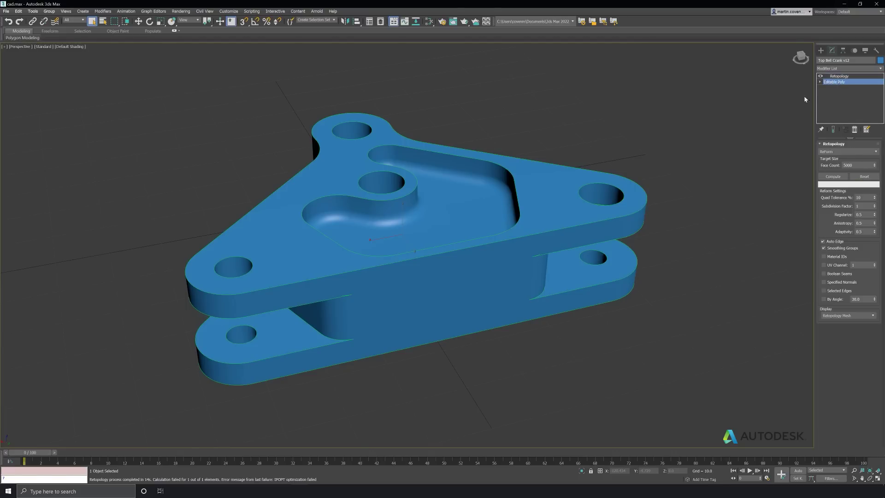
{"action": "middle_click_drag", "start_coordinate": [398, 240], "coordinate": [368, 207], "text": "alt"}
{"action": "scroll", "coordinate": [346, 190], "scroll_direction": "up", "scroll_amount": 6}
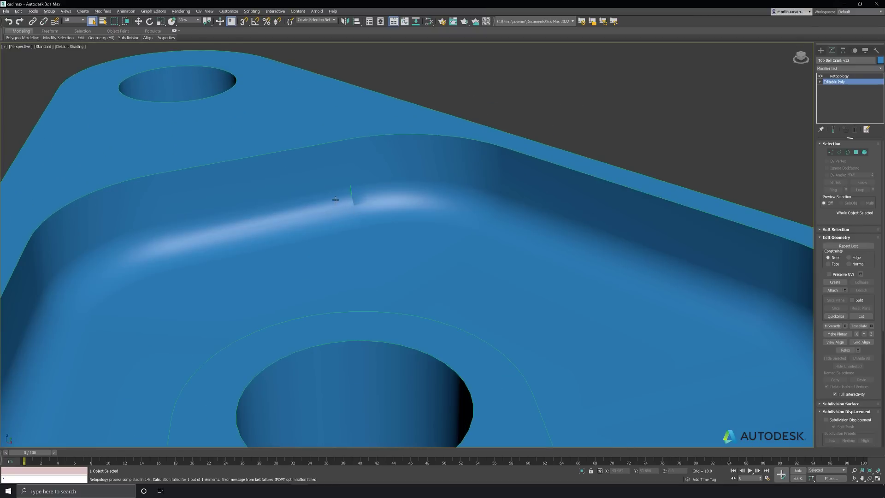
{"action": "key", "text": "F4"}
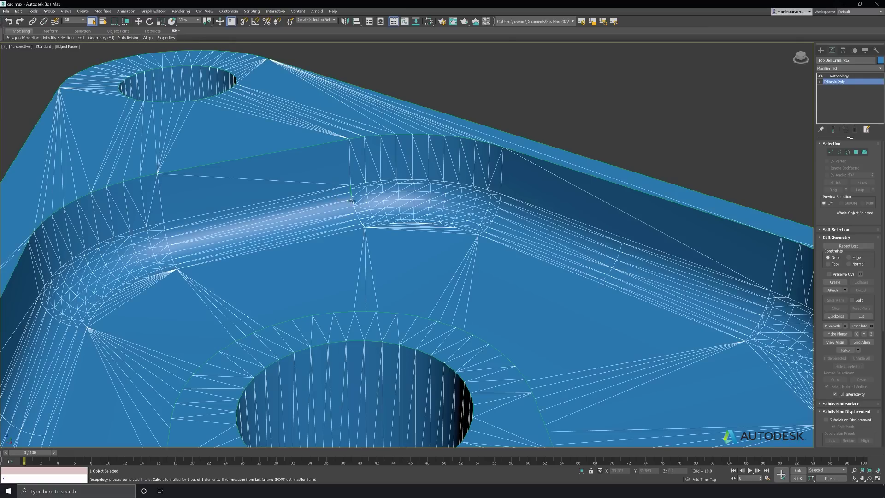
{"action": "middle_click_drag", "start_coordinate": [341, 207], "coordinate": [364, 240]}
{"action": "scroll", "coordinate": [366, 240], "scroll_direction": "up", "scroll_amount": 5}
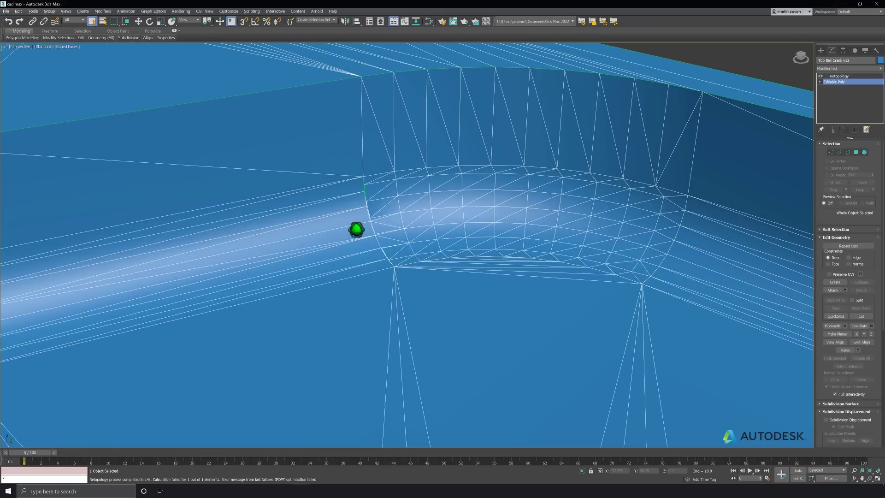
- Brush the pocket-rim notch with Freeform Paint Deform's Relax/Soften, then return to Select and Move
{"action": "left_click", "coordinate": [50, 32]}
{"action": "mouse_move", "coordinate": [37, 38]}
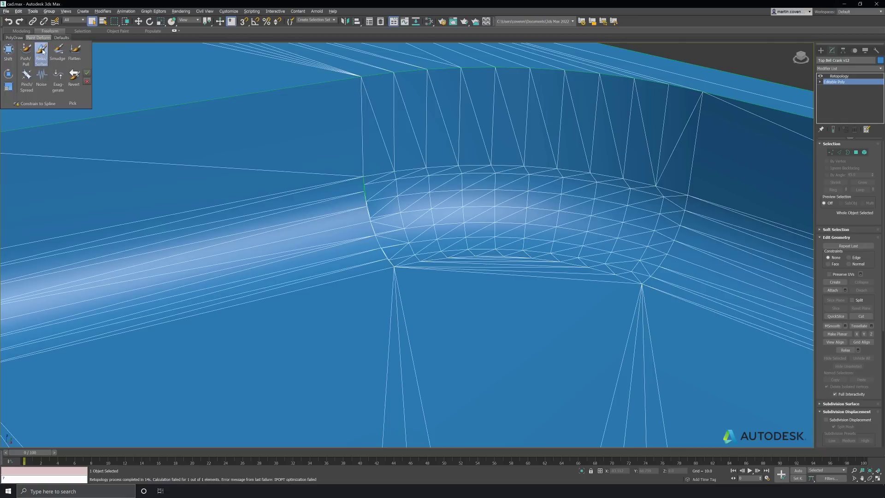
{"action": "left_click", "coordinate": [41, 52]}
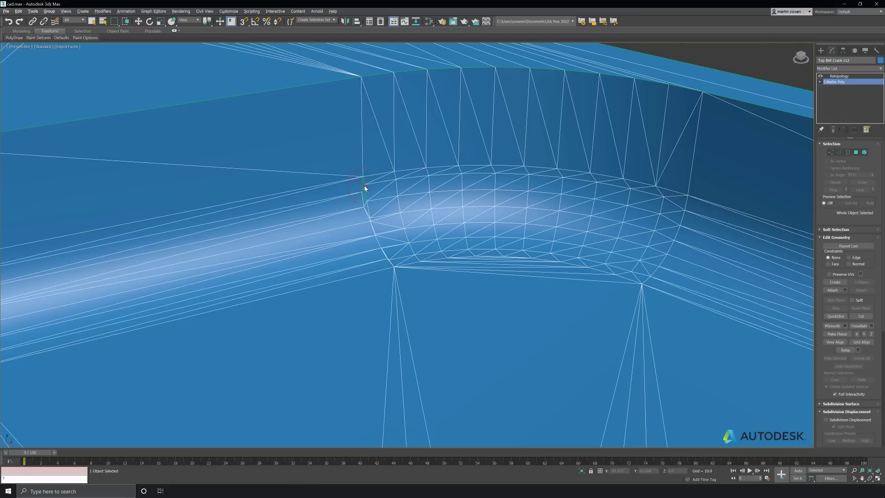
{"action": "left_click_drag", "start_coordinate": [364, 188], "coordinate": [385, 253]}
{"action": "key", "text": "w"}
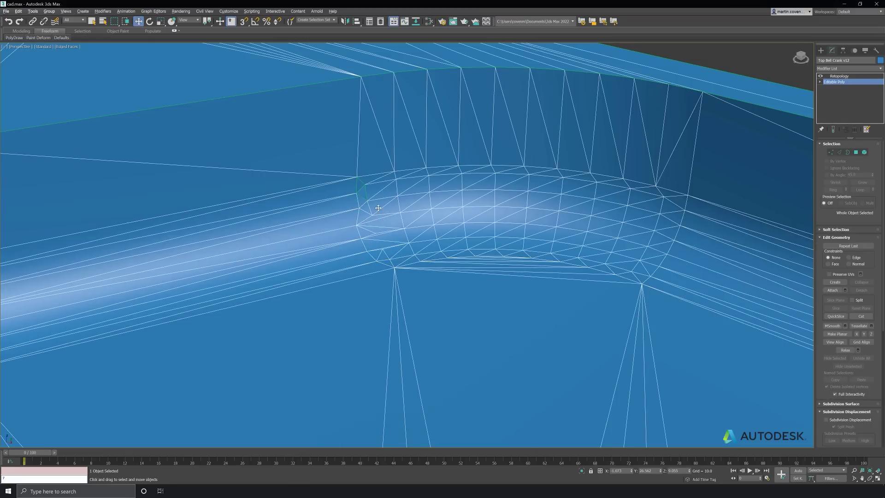
{"action": "scroll", "coordinate": [378, 208], "scroll_direction": "down", "scroll_amount": 5}
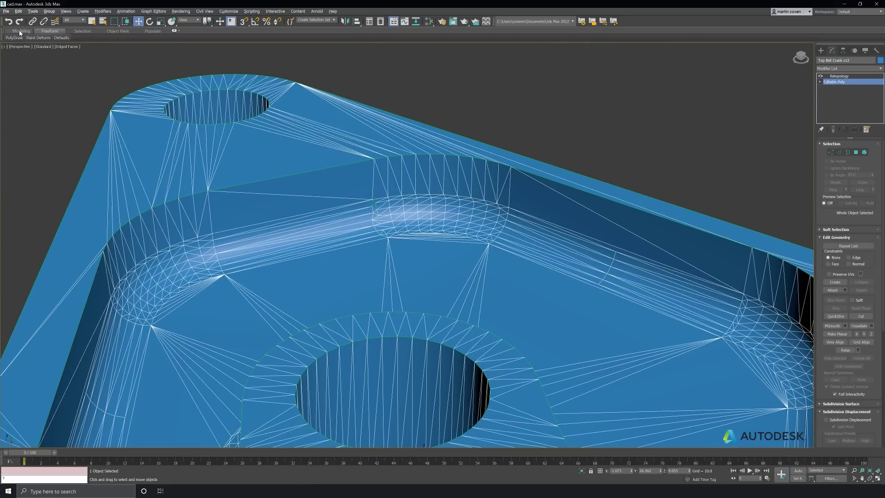
- Reapply Smooth 30 from the Modeling tab and hide the edged-faces overlay
{"action": "left_click", "coordinate": [21, 31]}
{"action": "left_click", "coordinate": [166, 38]}
{"action": "left_click", "coordinate": [166, 63]}
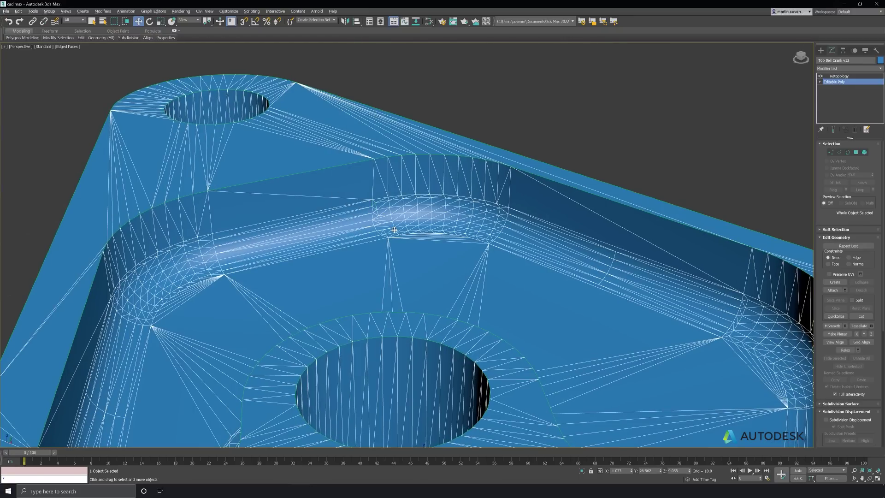
{"action": "key", "text": "F4"}
{"action": "middle_click_drag", "start_coordinate": [419, 242], "coordinate": [371, 365], "text": "alt"}
{"action": "scroll", "coordinate": [376, 223], "scroll_direction": "down", "scroll_amount": 5}
{"action": "middle_click_drag", "start_coordinate": [392, 311], "coordinate": [427, 306], "text": "alt"}
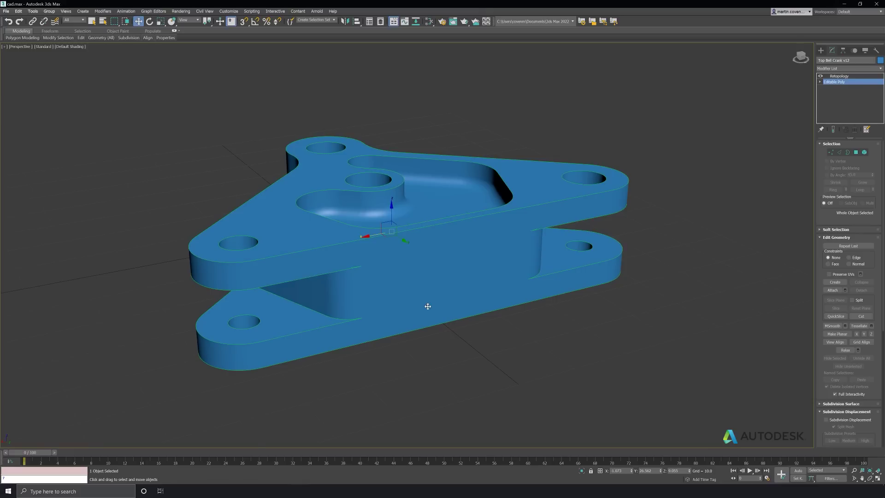
- Add a Slice modifier set to Remove Bottom, then select Retopology with edges shown
{"action": "type", "text": "x"}
{"action": "type", "text": "slice"}
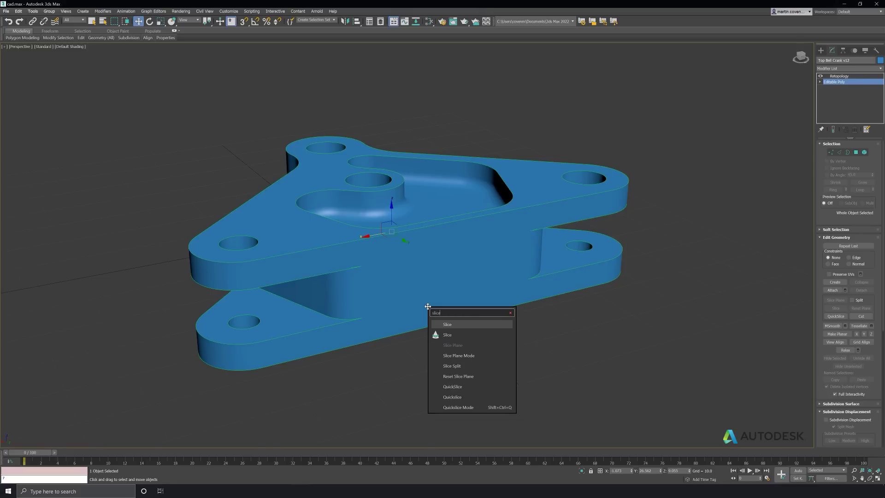
{"action": "type", "text": " mo"}
{"action": "key", "text": "Return"}
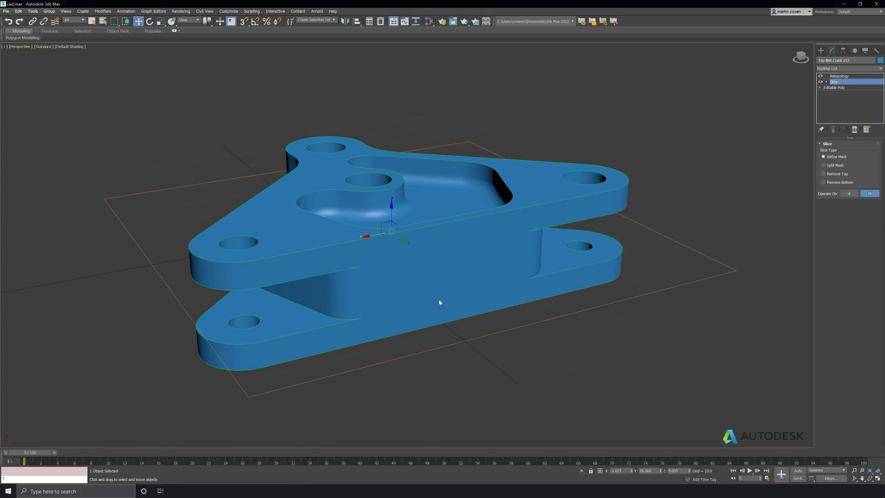
{"action": "left_click", "coordinate": [823, 182]}
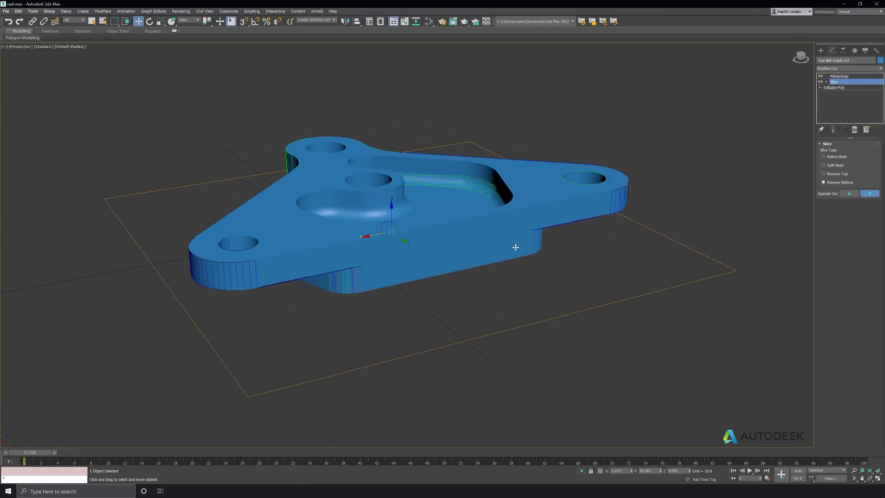
{"action": "middle_click_drag", "start_coordinate": [490, 214], "coordinate": [499, 242]}
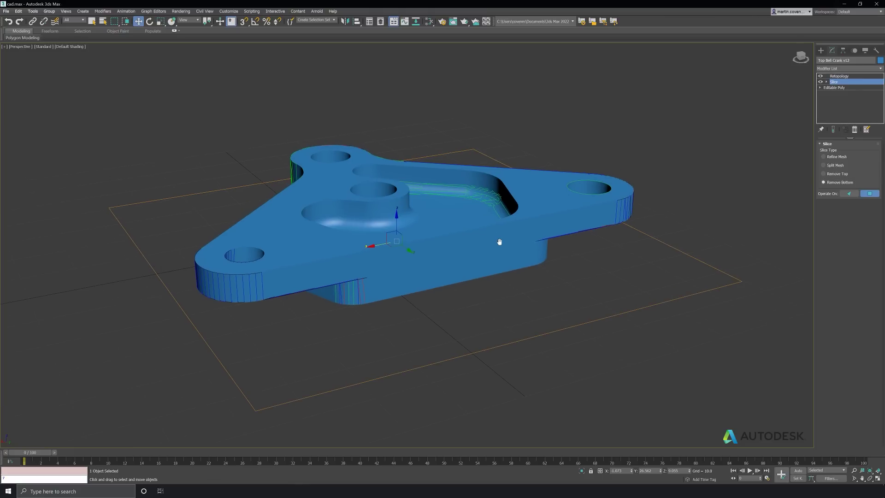
{"action": "left_click", "coordinate": [835, 76]}
{"action": "key", "text": "F4"}
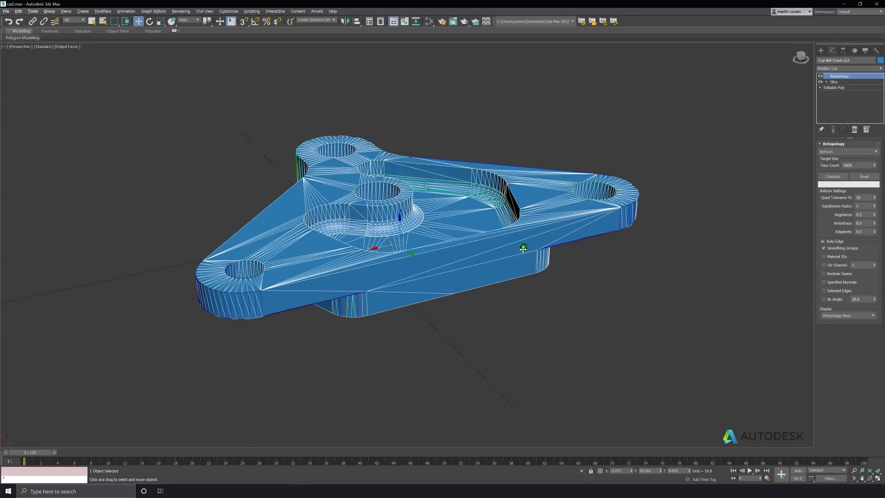
- Compute the retopology on the sliced half, inspect the quads, then Reset and select Slice
{"action": "left_click", "coordinate": [835, 177]}
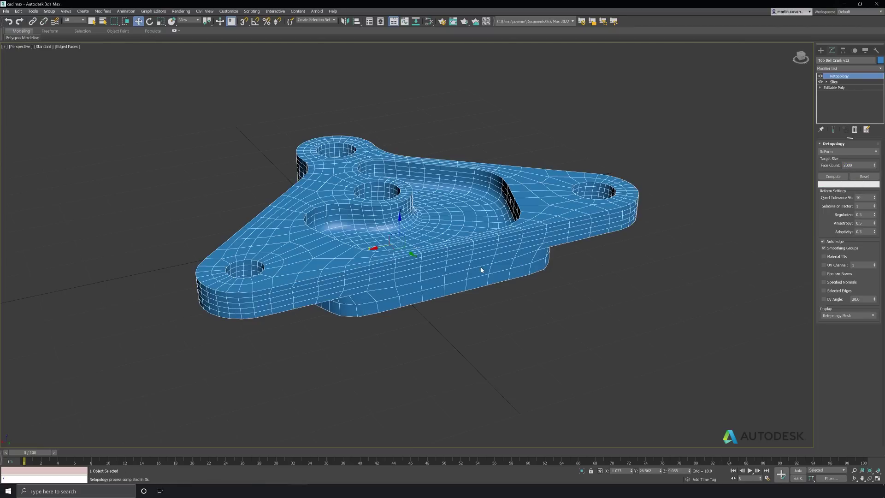
{"action": "middle_click_drag", "start_coordinate": [549, 226], "coordinate": [511, 238], "text": "alt"}
{"action": "left_click", "coordinate": [875, 179]}
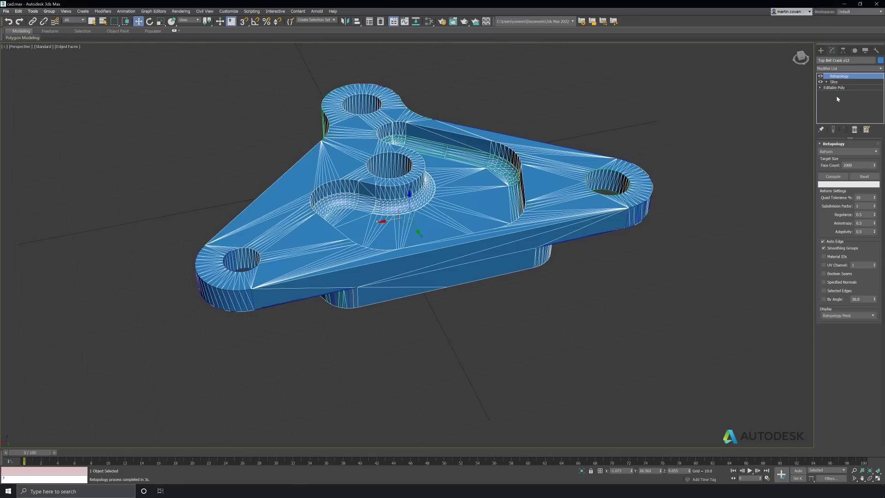
{"action": "left_click", "coordinate": [839, 82]}
{"action": "middle_click_drag", "start_coordinate": [557, 234], "coordinate": [564, 239]}
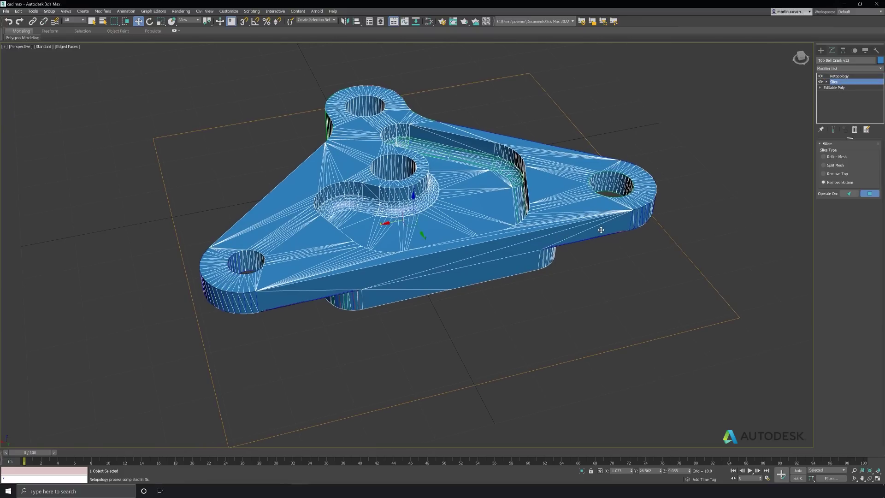
- Add a Subdivide modifier above Slice using the Delaunay method
{"action": "type", "text": "xsubdivide"}
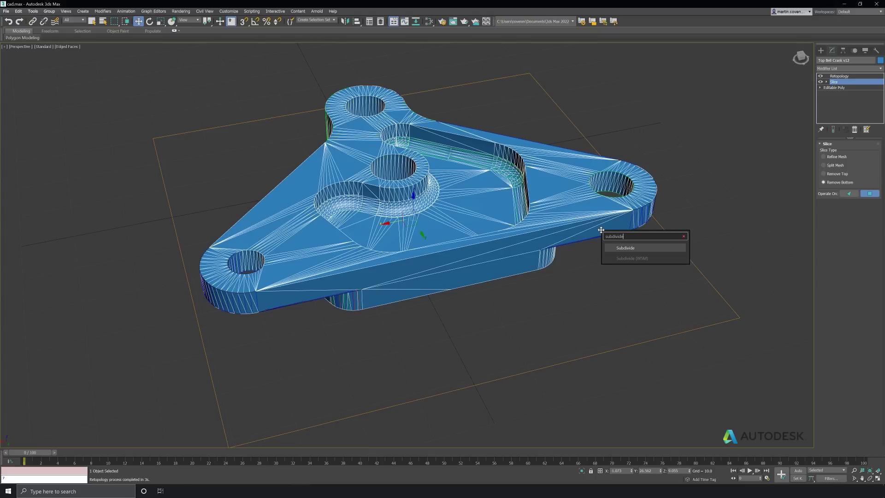
{"action": "key", "text": "Return"}
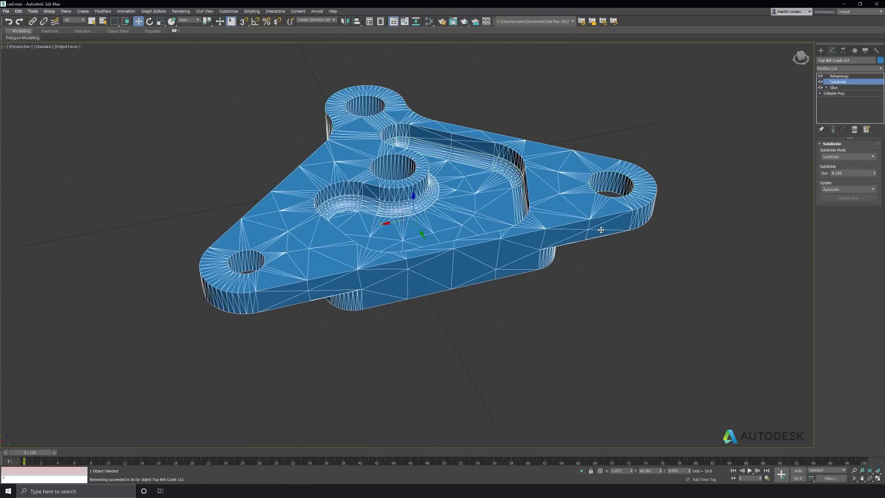
{"action": "left_click", "coordinate": [850, 157]}
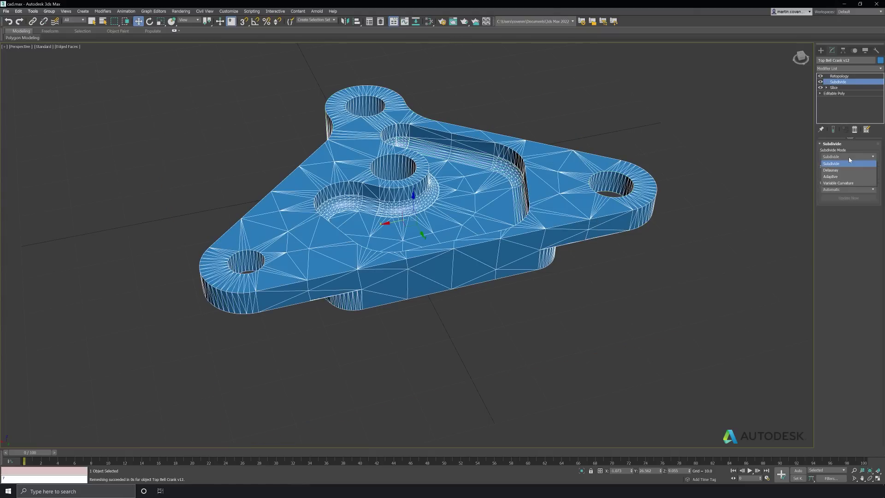
{"action": "left_click", "coordinate": [847, 171]}
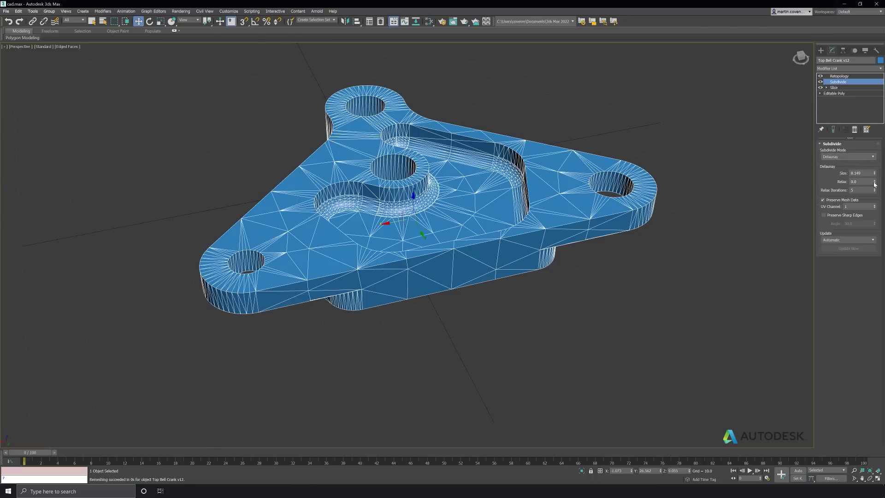
- Set Relax 1.0, Relax Iterations 14, size 8.249, and Subdivide Mode to Adaptive
{"action": "left_click_drag", "start_coordinate": [874, 183], "coordinate": [875, 161]}
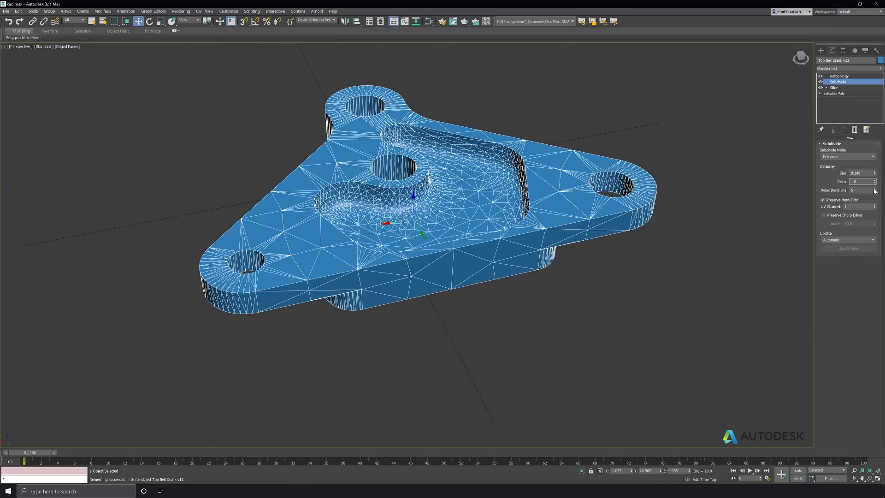
{"action": "mouse_move", "coordinate": [874, 190]}
{"action": "left_mouse_down"}
{"action": "mouse_move", "coordinate": [874, 181]}
{"action": "mouse_move", "coordinate": [874, 198]}
{"action": "left_mouse_up"}
{"action": "left_click", "coordinate": [874, 173]}
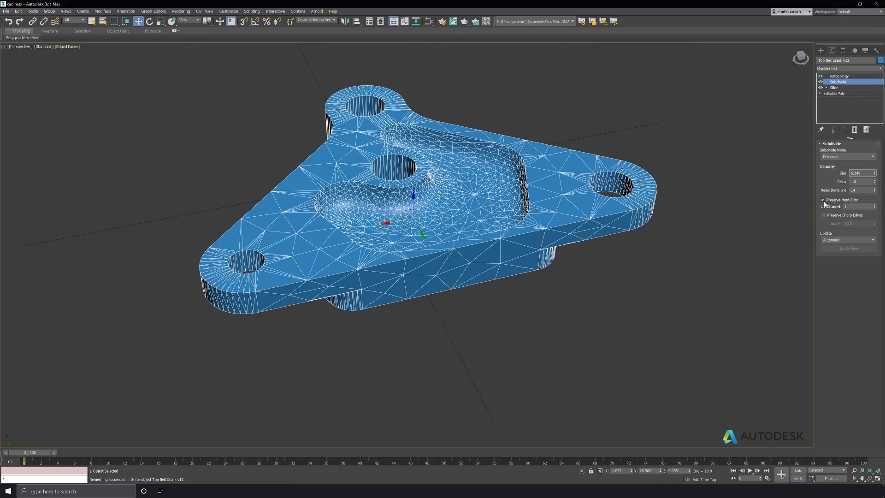
{"action": "left_click", "coordinate": [824, 201]}
{"action": "left_click", "coordinate": [823, 201]}
{"action": "left_click", "coordinate": [872, 158]}
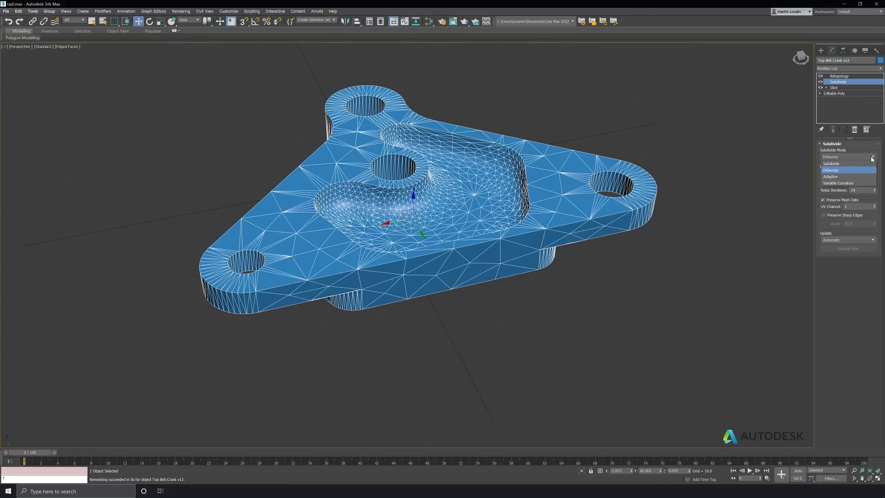
{"action": "left_click", "coordinate": [851, 176]}
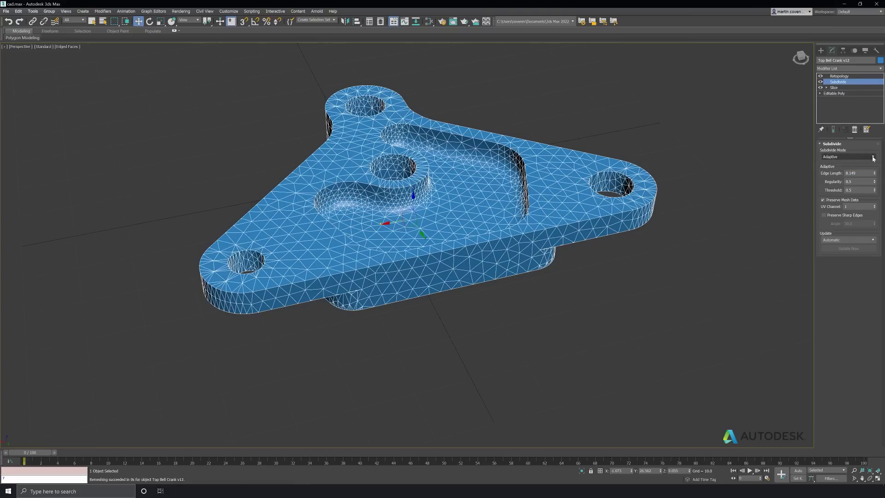
- Switch Subdivide Mode to Variable Curvature with a Variable Density of 0.5
{"action": "left_click", "coordinate": [857, 157]}
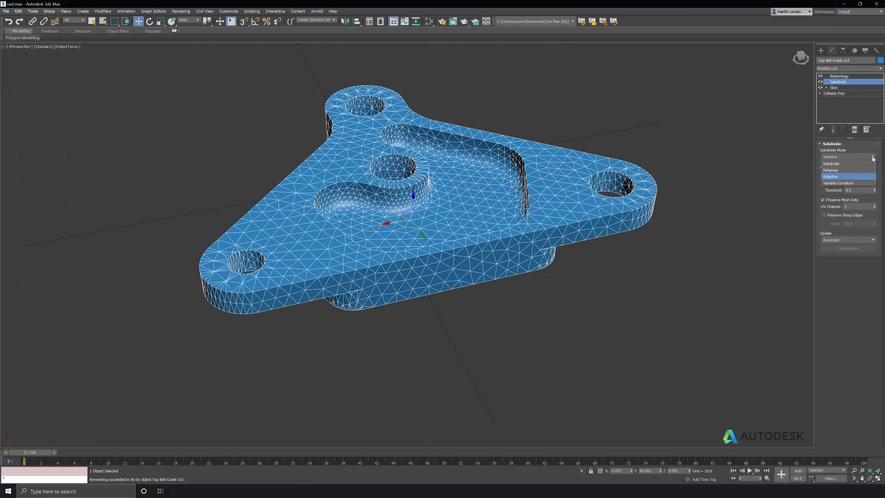
{"action": "left_click", "coordinate": [842, 184]}
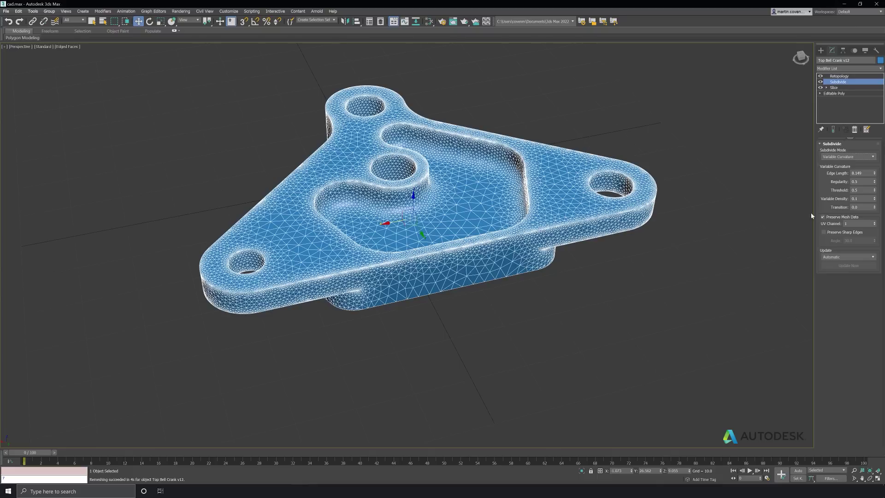
{"action": "double_click", "coordinate": [862, 198]}
{"action": "type", "text": ".5"}
{"action": "key", "text": "Return"}
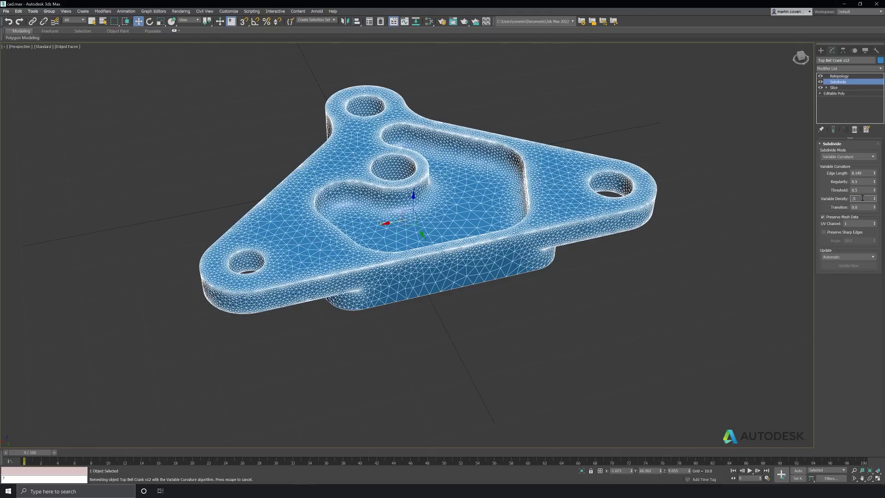
{"action": "middle_click_drag", "start_coordinate": [488, 249], "coordinate": [542, 236], "text": "alt"}
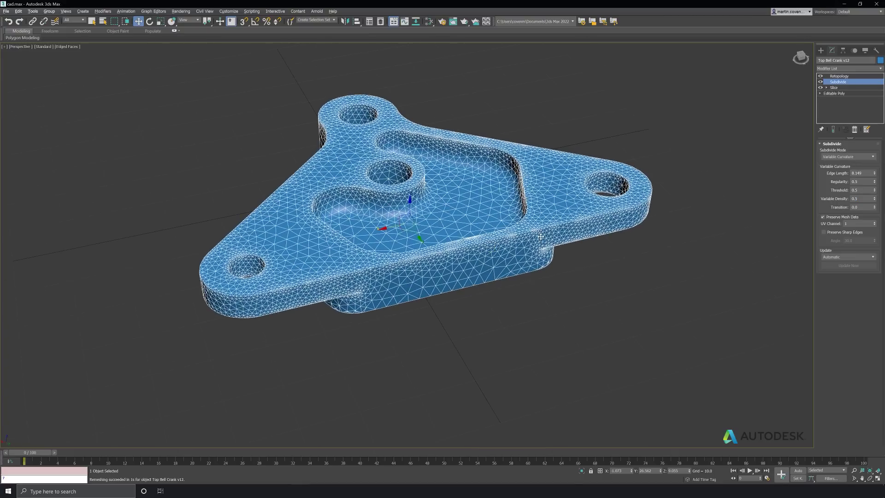
- Compute a first quad retopology of the subdivided bell crank and orbit to inspect it
{"action": "left_click", "coordinate": [839, 77]}
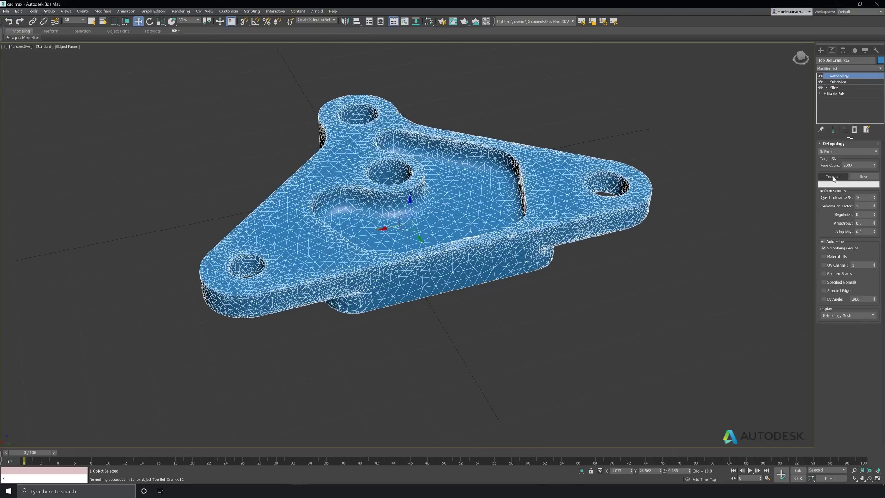
{"action": "left_click", "coordinate": [833, 177]}
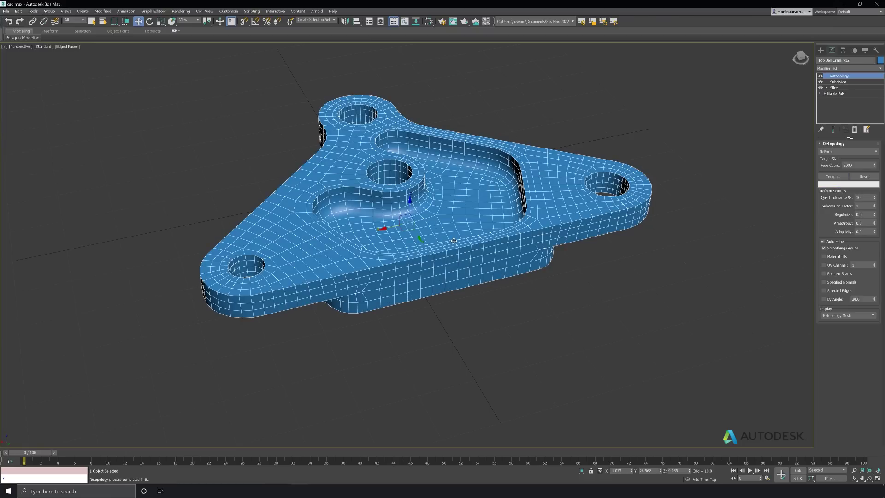
{"action": "middle_click_drag", "start_coordinate": [454, 240], "coordinate": [514, 268], "text": "alt"}
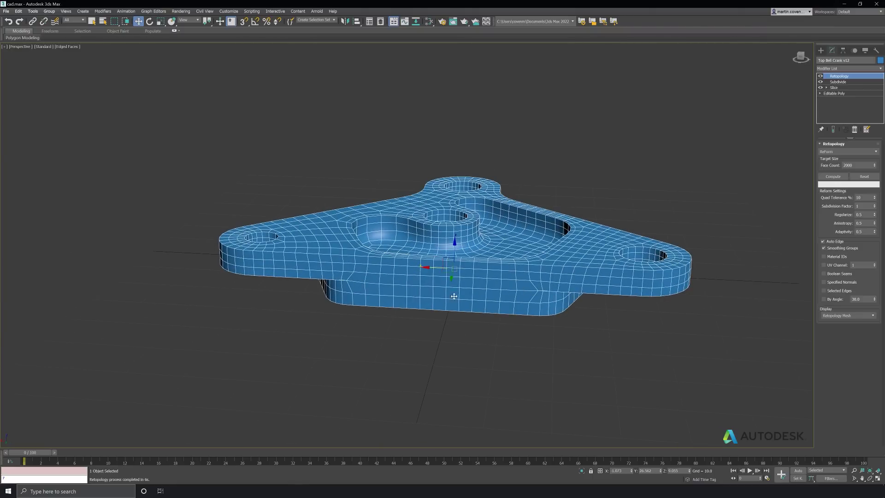
{"action": "middle_click_drag", "start_coordinate": [492, 292], "coordinate": [494, 293], "text": "alt"}
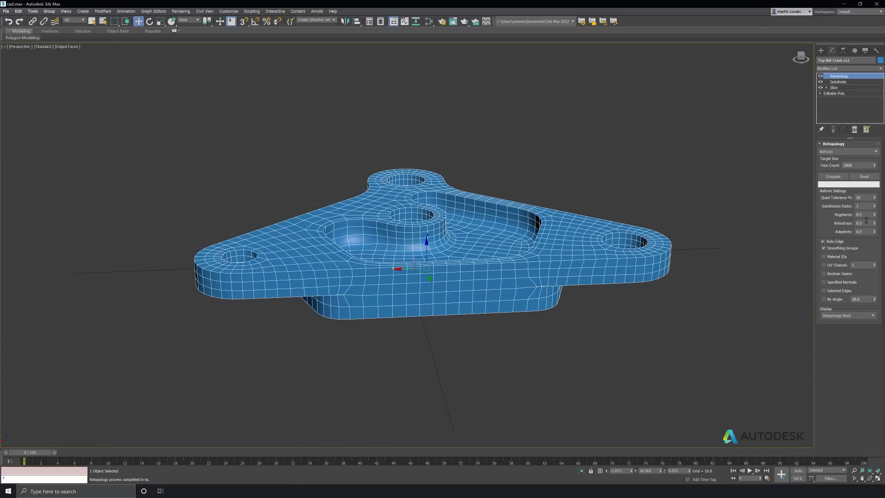
- Set Regularize 1.0, zero Quad Tolerance, Anisotropy and Adaptivity, then recompute
{"action": "left_click_drag", "start_coordinate": [874, 217], "coordinate": [874, 209]}
{"action": "right_click", "coordinate": [874, 199]}
{"action": "right_click", "coordinate": [875, 223]}
{"action": "right_click", "coordinate": [874, 232]}
{"action": "left_click", "coordinate": [839, 178]}
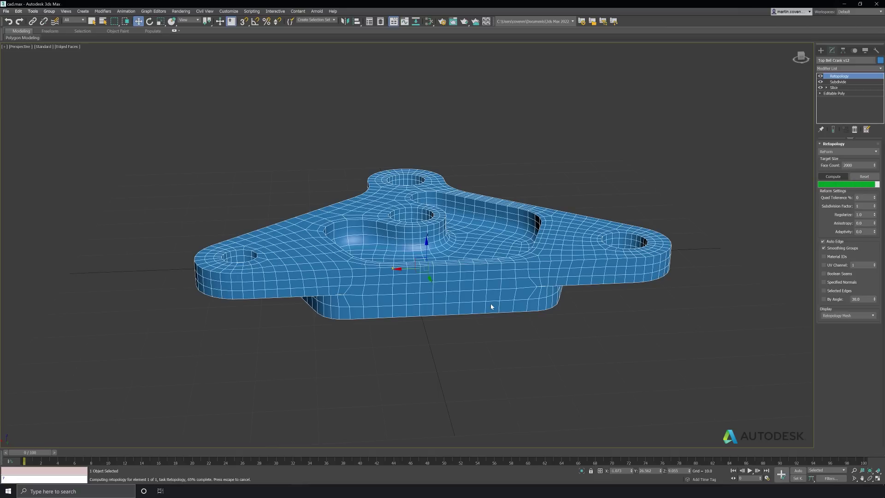
{"action": "middle_click_drag", "start_coordinate": [491, 303], "coordinate": [482, 284], "text": "alt"}
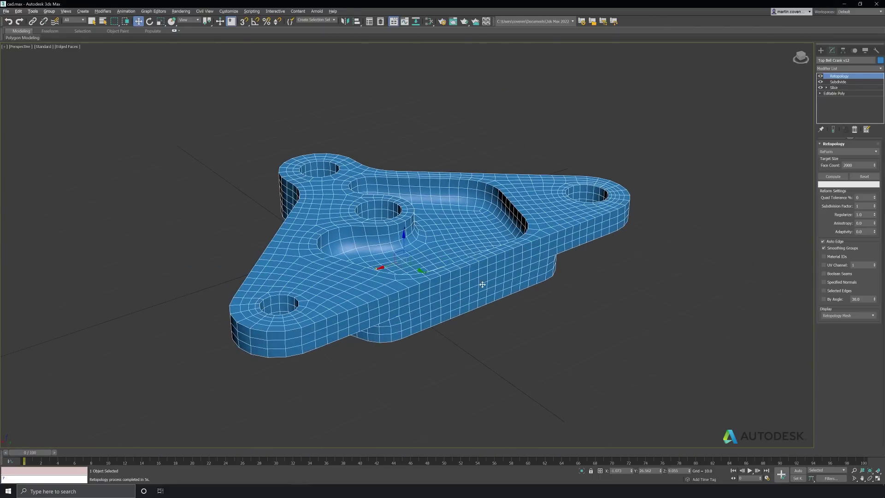
- Add a Symmetry modifier that mirrors the bell crank across the Z axis
{"action": "type", "text": "xsymmetry"}
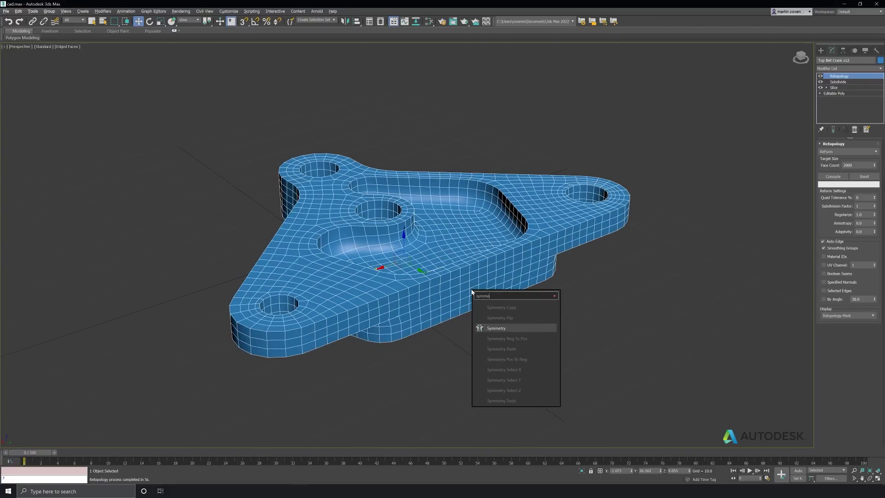
{"action": "key", "text": "Return"}
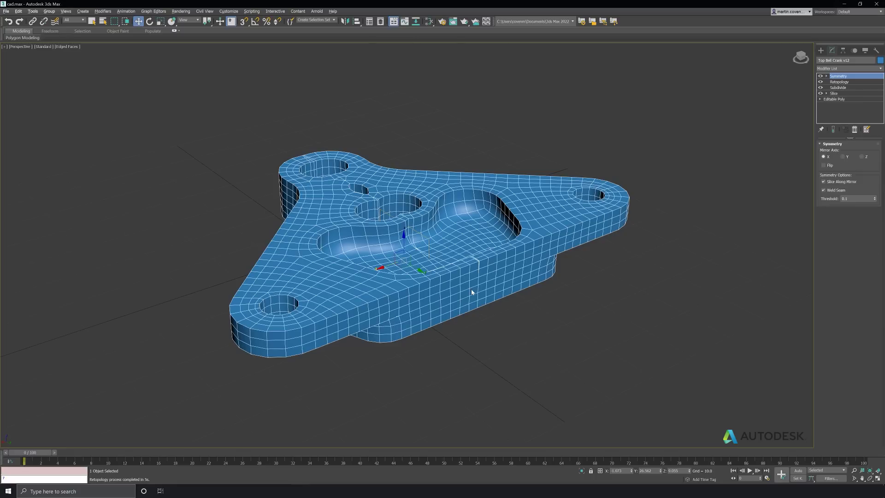
{"action": "left_click", "coordinate": [862, 157]}
{"action": "mouse_move", "coordinate": [481, 280]}
{"action": "middle_mouse_down", "text": "alt"}
{"action": "mouse_move", "coordinate": [482, 258]}
{"action": "mouse_move", "coordinate": [487, 282]}
{"action": "middle_mouse_up", "text": "alt"}
- Insert an Edit Poly below Symmetry and select a strip of faces beside the central hole
{"action": "middle_click_drag", "start_coordinate": [486, 268], "coordinate": [496, 272]}
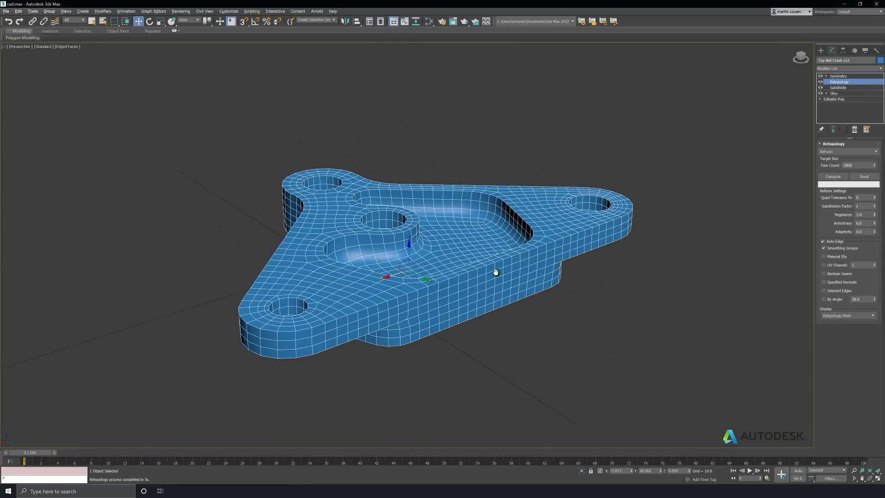
{"action": "type", "text": "xedit poly"}
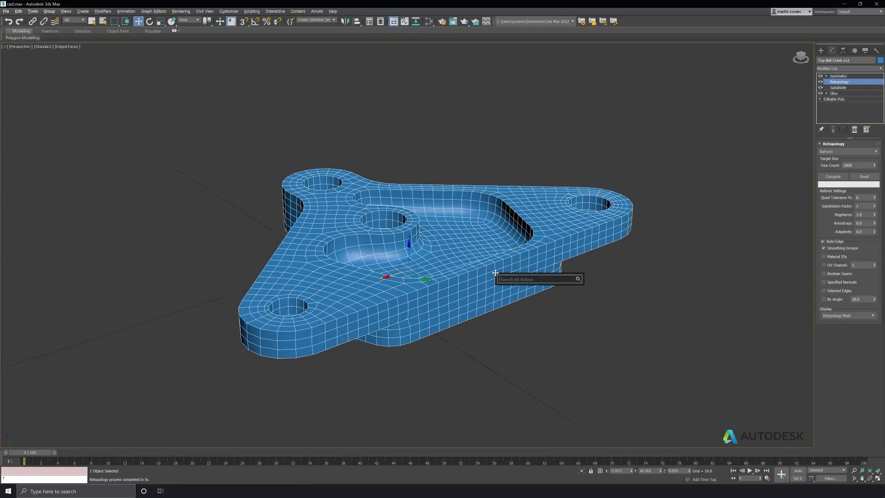
{"action": "key", "text": "Return"}
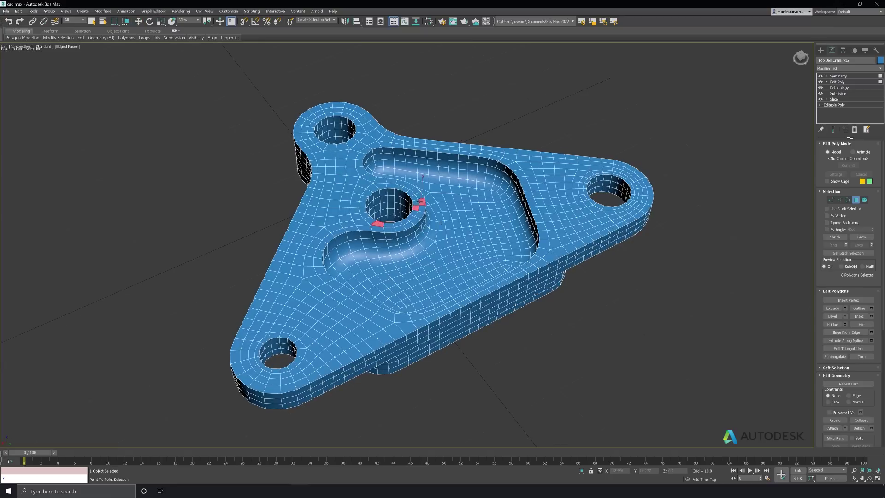
{"action": "left_click", "coordinate": [421, 201]}
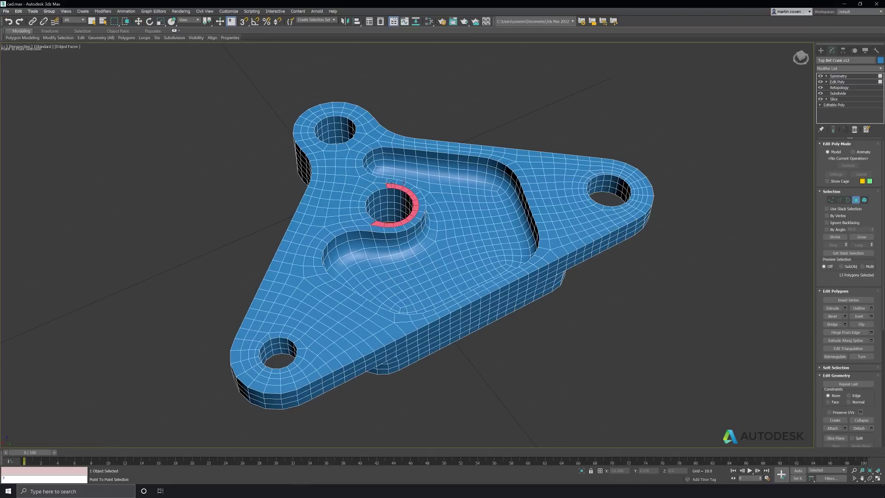
{"action": "left_click", "coordinate": [378, 224]}
{"action": "key", "text": "w"}
{"action": "middle_click_drag", "start_coordinate": [378, 225], "coordinate": [324, 183], "text": "alt"}
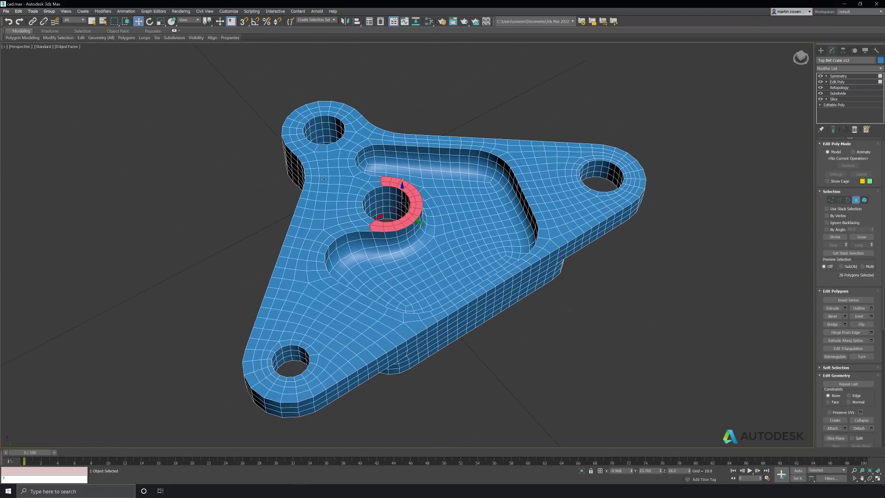
{"action": "left_click_drag", "start_coordinate": [333, 173], "coordinate": [305, 225]}
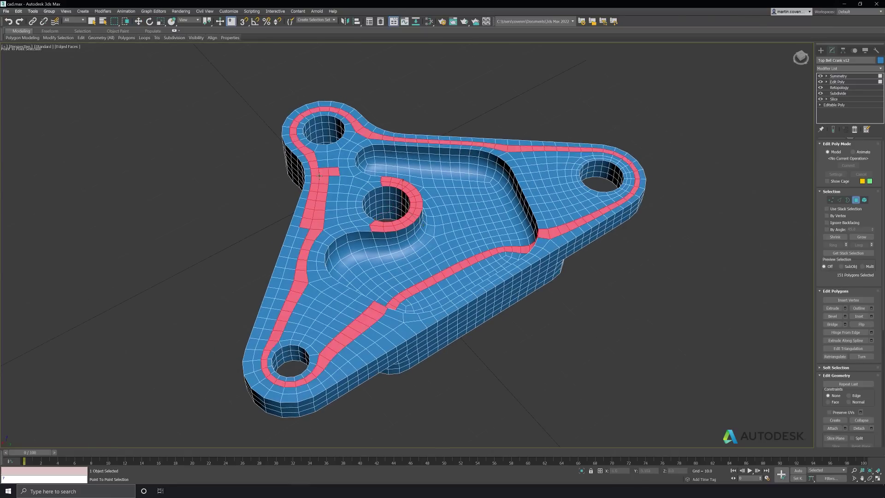
{"action": "middle_click_drag", "start_coordinate": [318, 175], "coordinate": [297, 279], "text": "alt"}
- Bevel the selected faces, then return to the Symmetry level to view the mirrored part
{"action": "right_click", "coordinate": [361, 227]}
{"action": "left_click", "coordinate": [346, 253]}
{"action": "middle_click_drag", "start_coordinate": [346, 253], "coordinate": [784, 212], "text": "alt"}
{"action": "left_click", "coordinate": [838, 75]}
{"action": "middle_click_drag", "start_coordinate": [507, 208], "coordinate": [479, 265], "text": "alt"}
- Add a Chamfer modifier with amount 0.18 and minimum angle of about 61°
{"action": "type", "text": "xchamfer mo"}
{"action": "key", "text": "Return"}
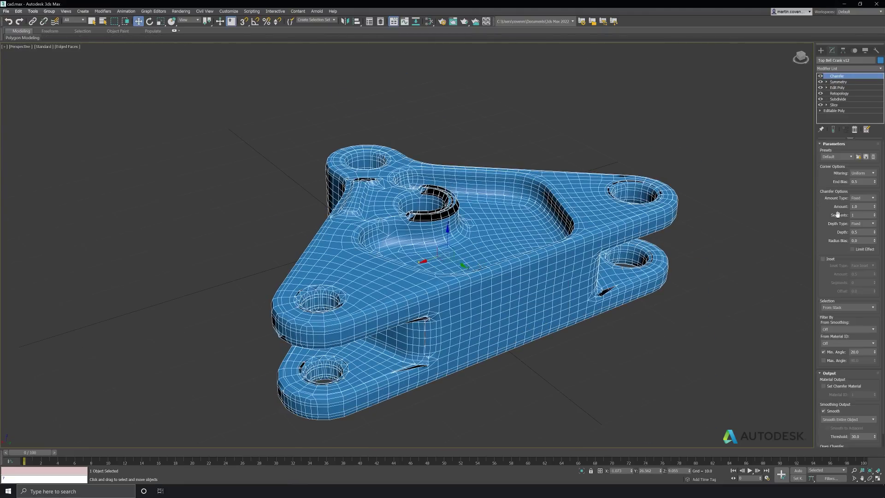
{"action": "left_click_drag", "start_coordinate": [874, 206], "coordinate": [872, 235]}
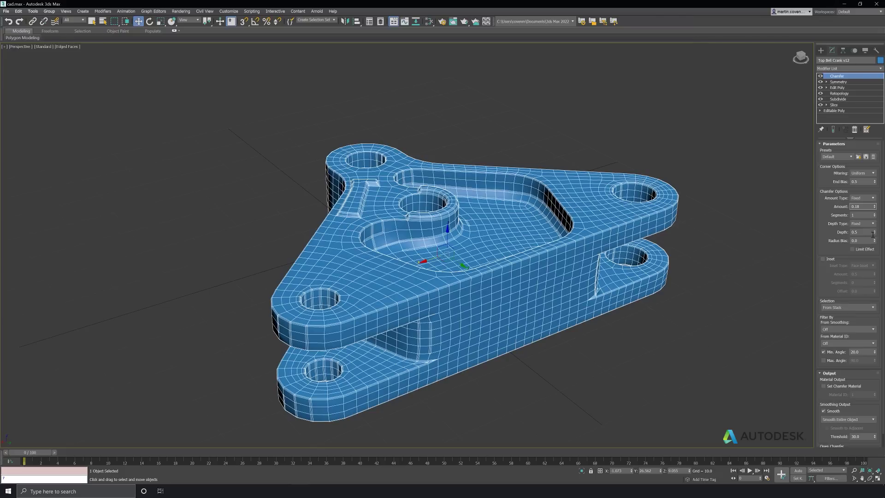
{"action": "left_click_drag", "start_coordinate": [875, 353], "coordinate": [878, 293]}
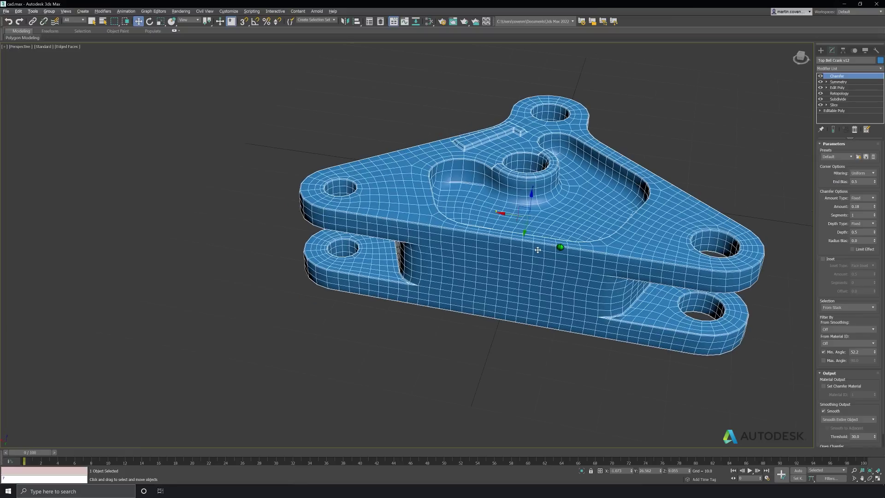
{"action": "left_click_drag", "start_coordinate": [876, 353], "coordinate": [875, 345]}
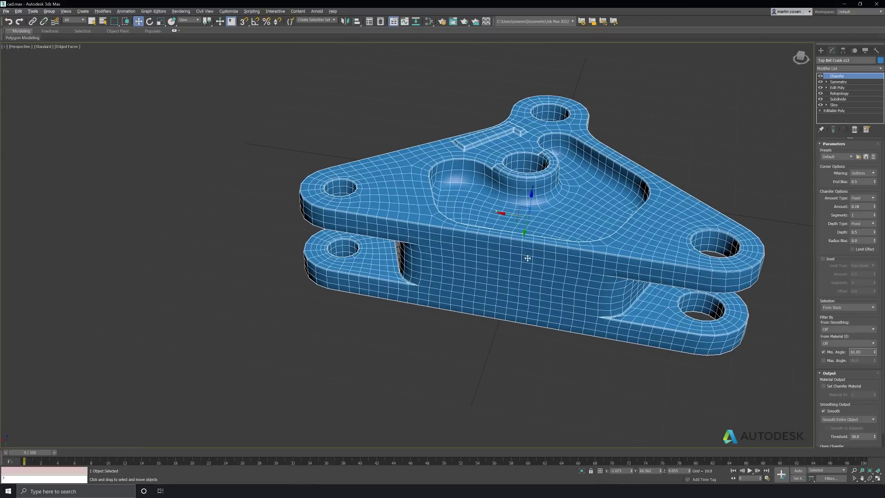
{"action": "mouse_move", "coordinate": [527, 258]}
{"action": "middle_mouse_down", "text": "alt"}
{"action": "mouse_move", "coordinate": [521, 267]}
{"action": "mouse_move", "coordinate": [537, 258]}
{"action": "middle_mouse_up", "text": "alt"}
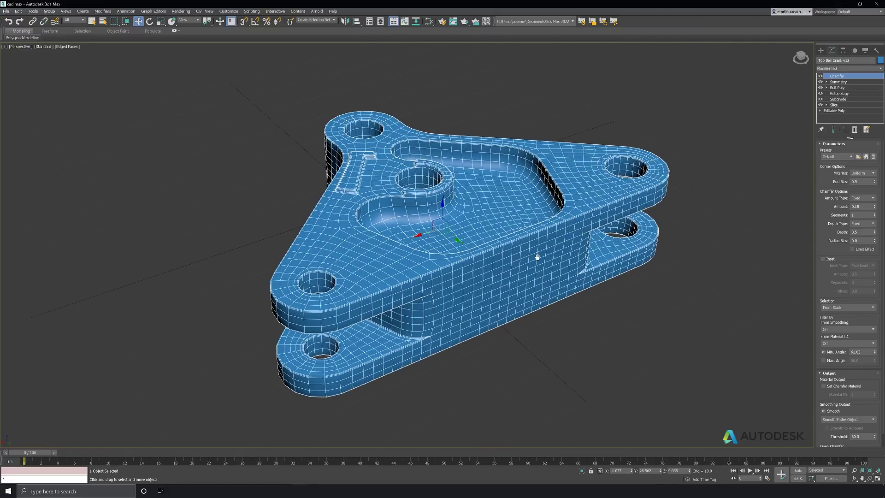
- Add an OpenSubdiv modifier via the osd search and turn off Edged Faces with F4
{"action": "key", "text": "x"}
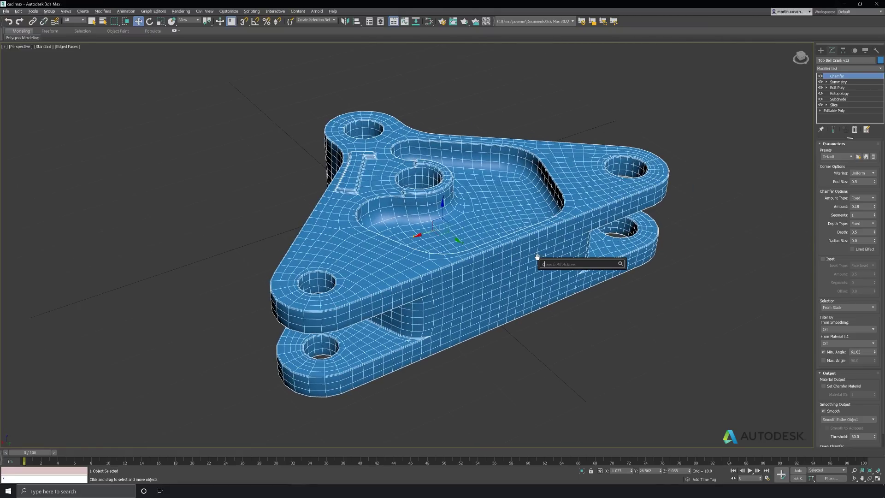
{"action": "type", "text": "osd"}
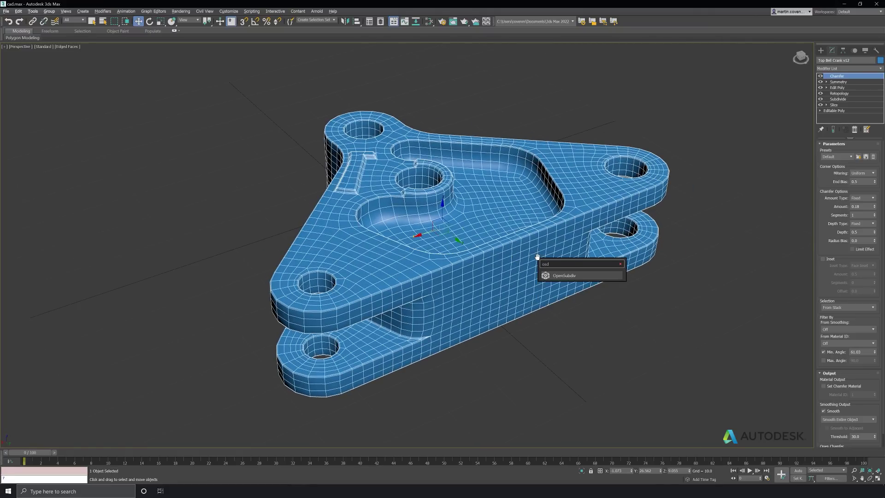
{"action": "key", "text": "Return"}
{"action": "middle_click_drag", "start_coordinate": [495, 246], "coordinate": [499, 247], "text": "alt"}
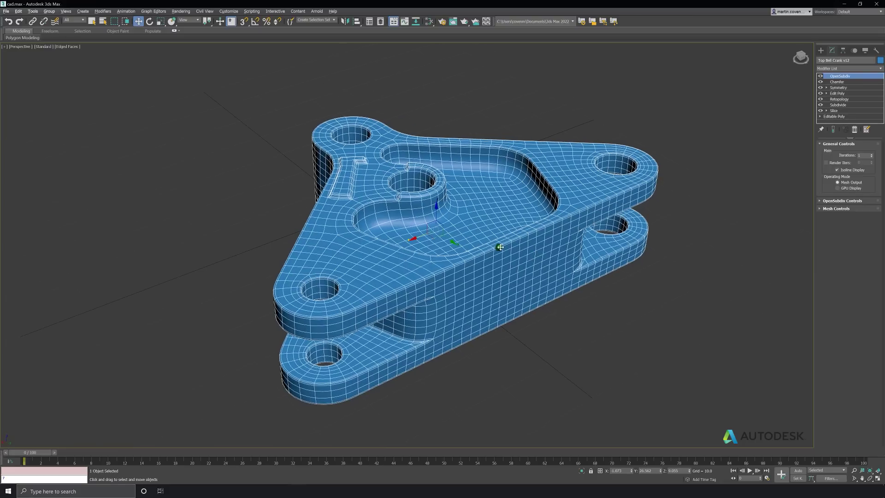
{"action": "key", "text": "F4"}
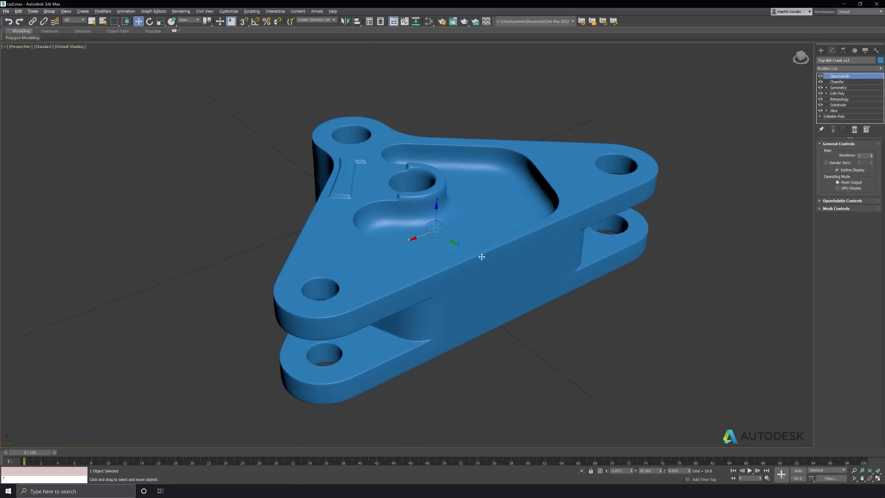